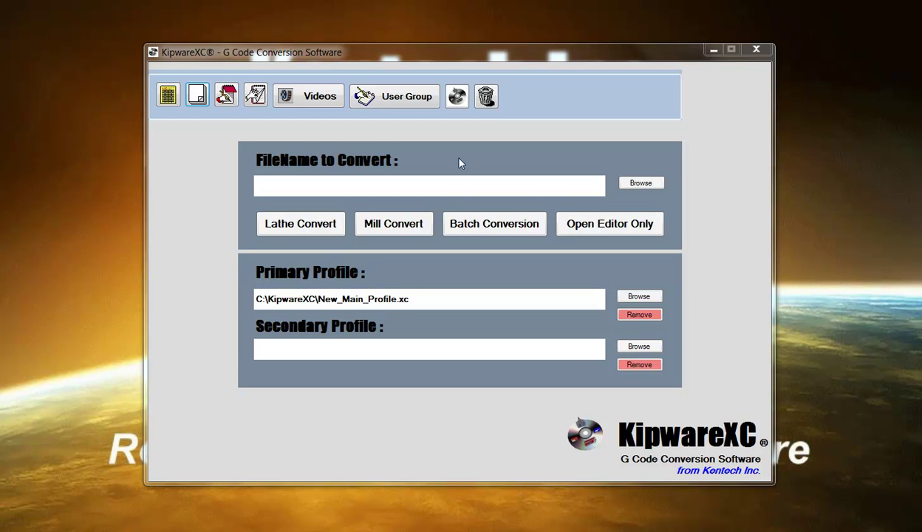
# Enter G28 as Complete Line Trigger #1 in the Profile Form.
pyautogui.click(197, 94)
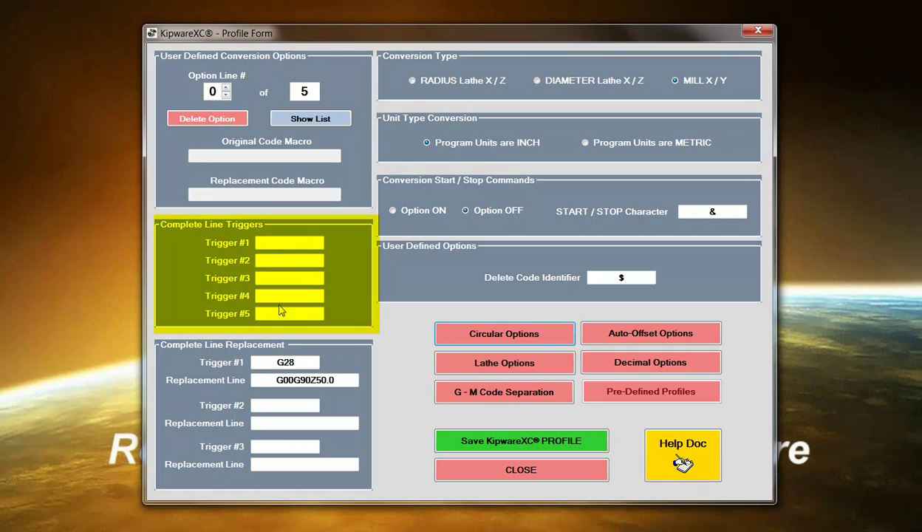
pyautogui.click(290, 243)
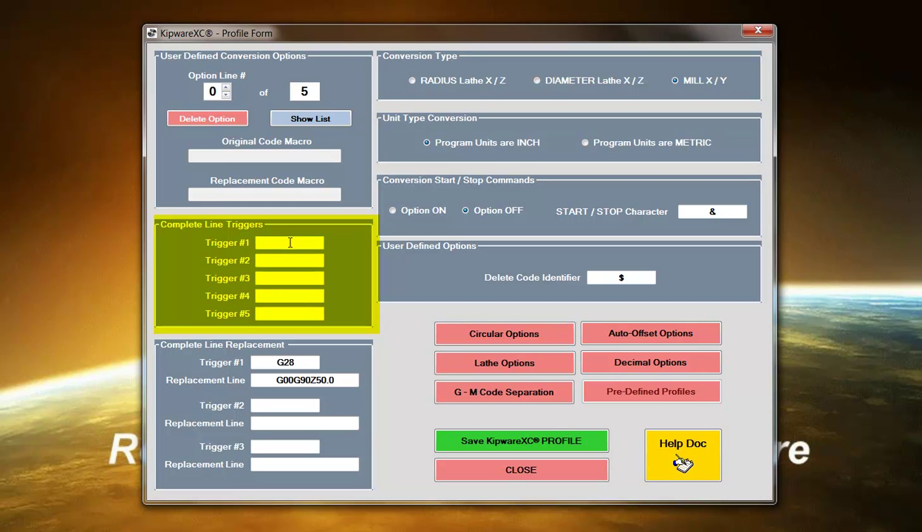
pyautogui.write('G28')
# Highlight the G28 trigger and its G00G90Z50.0 replacement line.
pyautogui.moveTo(301, 242); pyautogui.dragTo(247, 248)
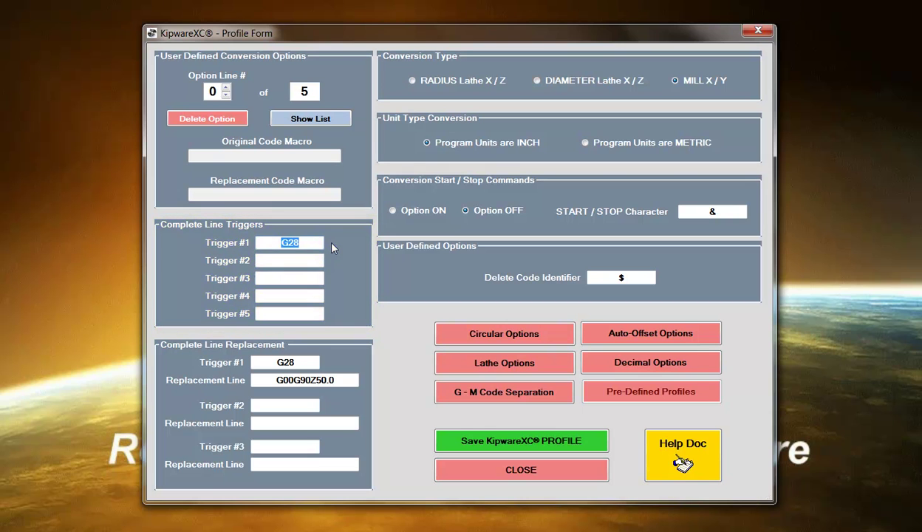
pyautogui.moveTo(296, 362); pyautogui.dragTo(229, 375)
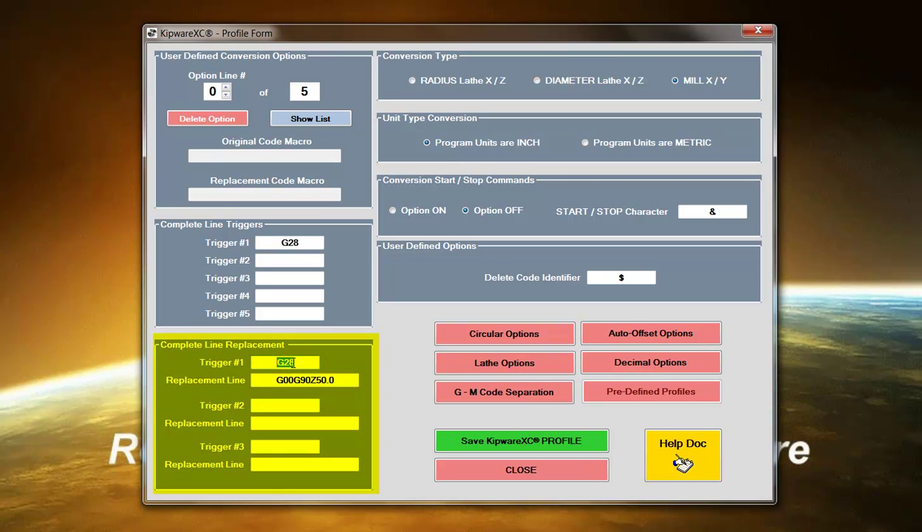
pyautogui.moveTo(339, 378); pyautogui.dragTo(238, 389)
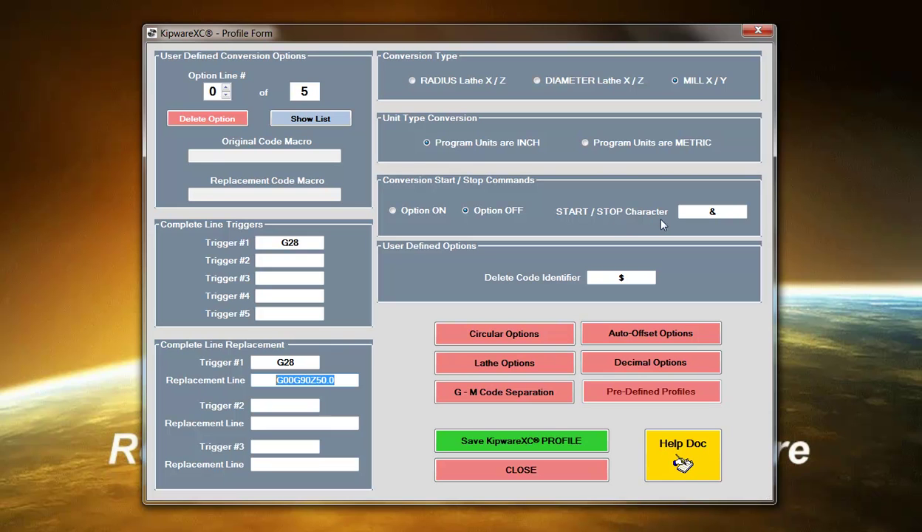
pyautogui.click(623, 277)
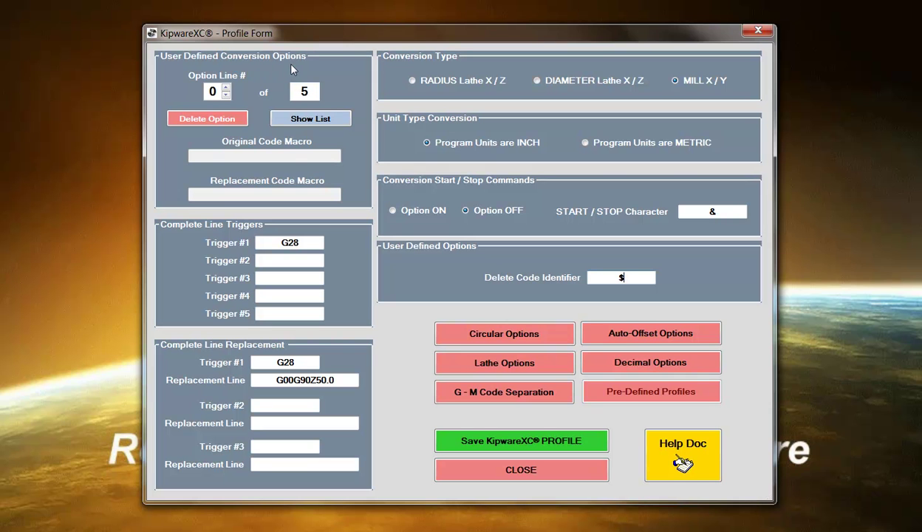
# Review the five saved code macros in the Macro Options List, then close it.
pyautogui.click(283, 118)
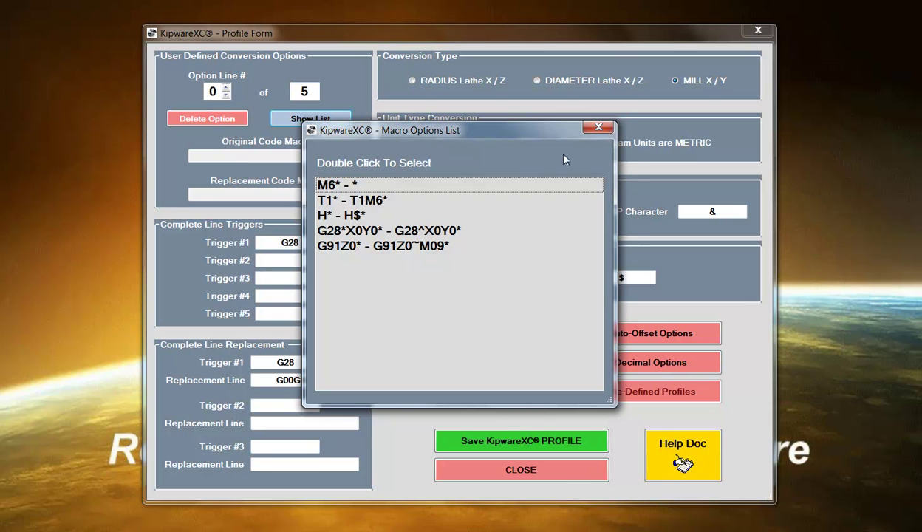
pyautogui.click(599, 127)
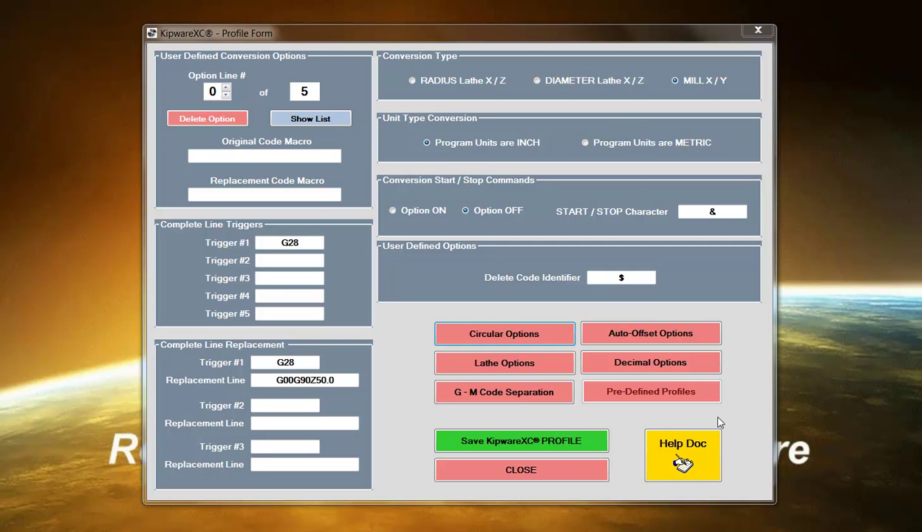
# Check that Circular Conversion Options convert R to incremental I/J, then close them unchanged.
pyautogui.click(526, 334)
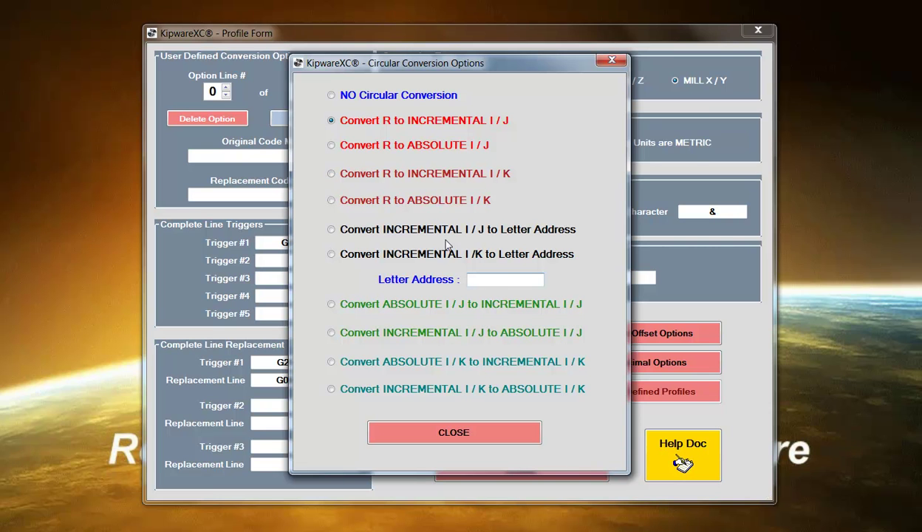
pyautogui.click(501, 280)
pyautogui.click(483, 434)
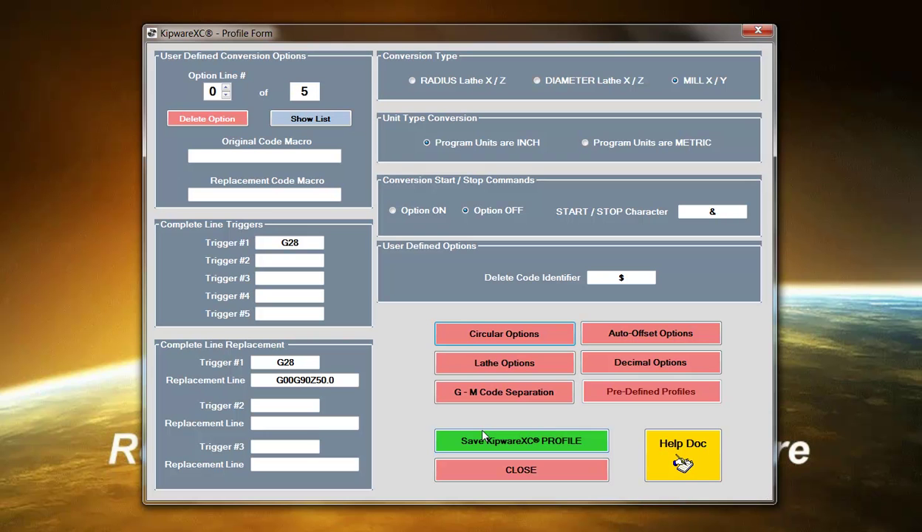
# Review the Lathe Conversion and G–M Code Separation options, closing each unchanged.
pyautogui.click(496, 366)
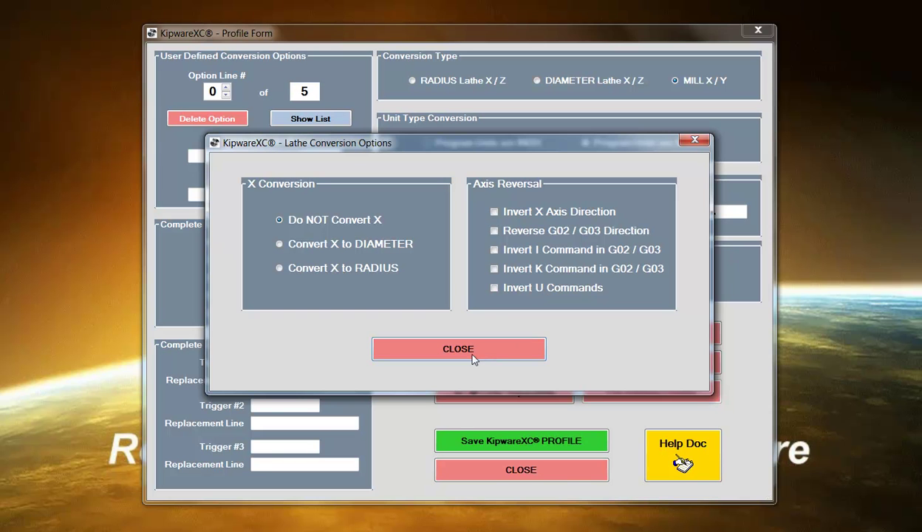
pyautogui.click(470, 350)
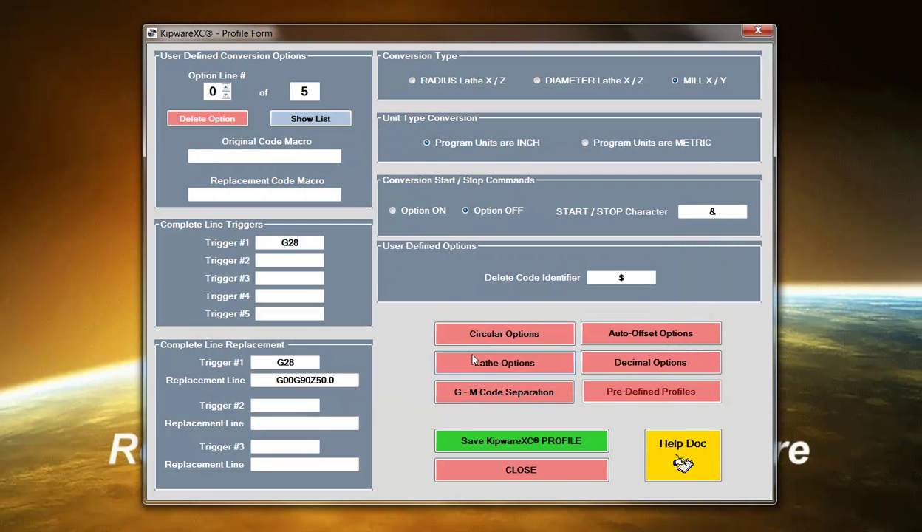
pyautogui.click(497, 396)
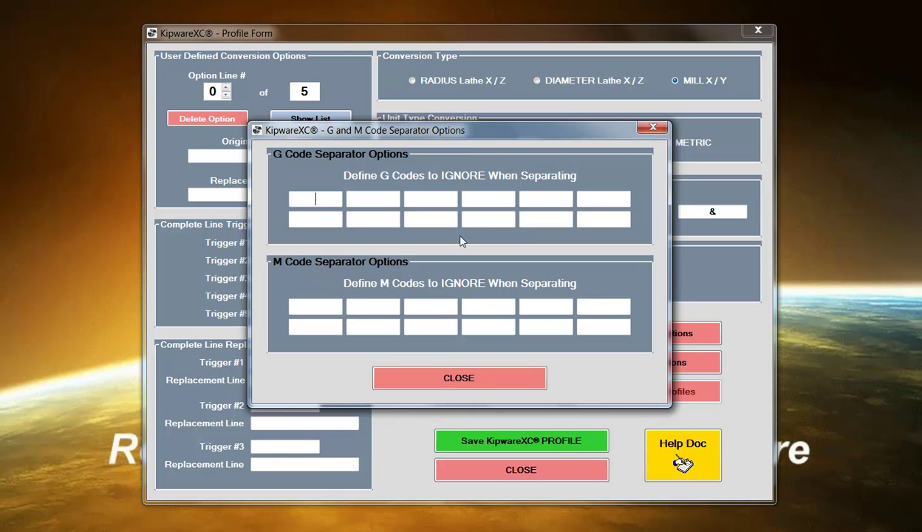
pyautogui.click(494, 375)
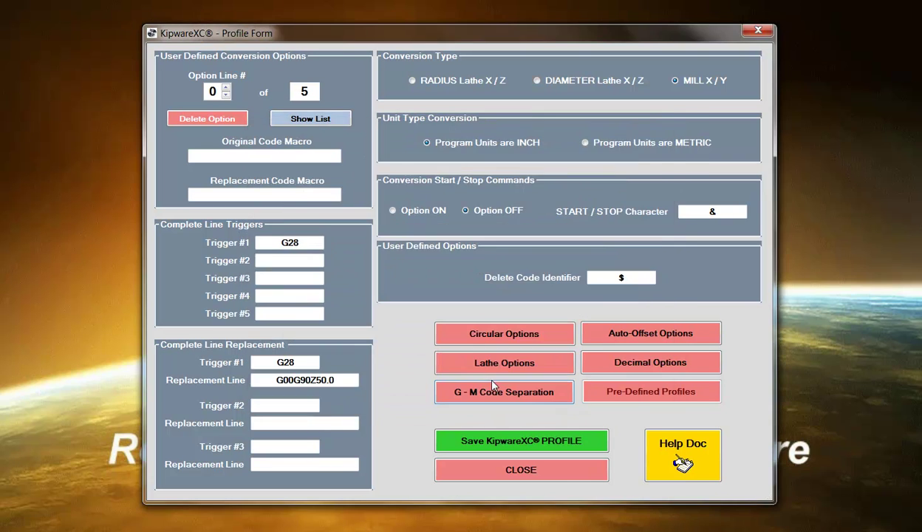
# Show Decimal Conversion Options and select the Letter Address #1 field.
pyautogui.click(643, 362)
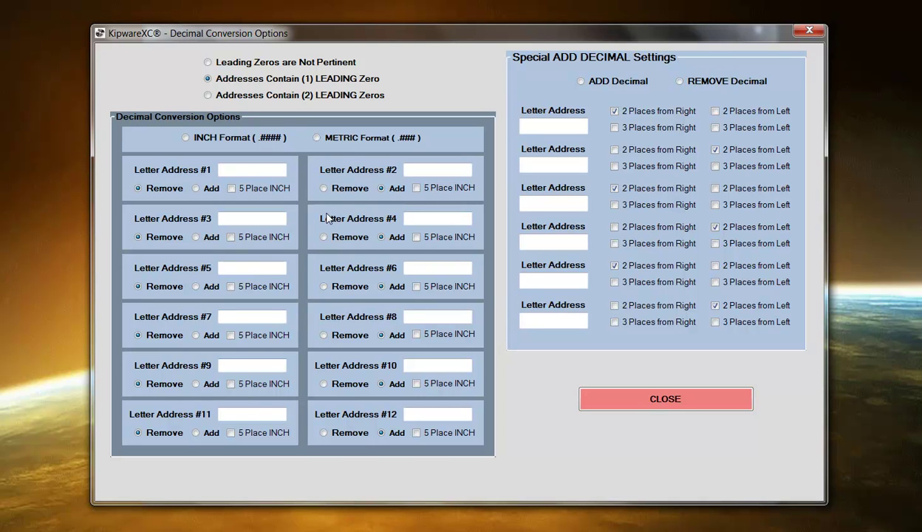
pyautogui.click(246, 171)
# Check the T1-to-M30 auto-offset of X 1.0, Y -1.0, then close the Profile Form.
pyautogui.click(659, 403)
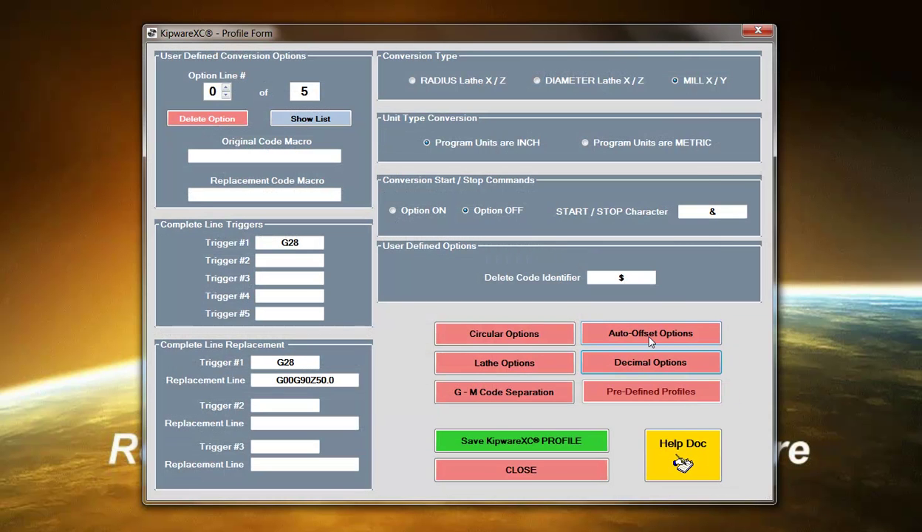
pyautogui.click(632, 330)
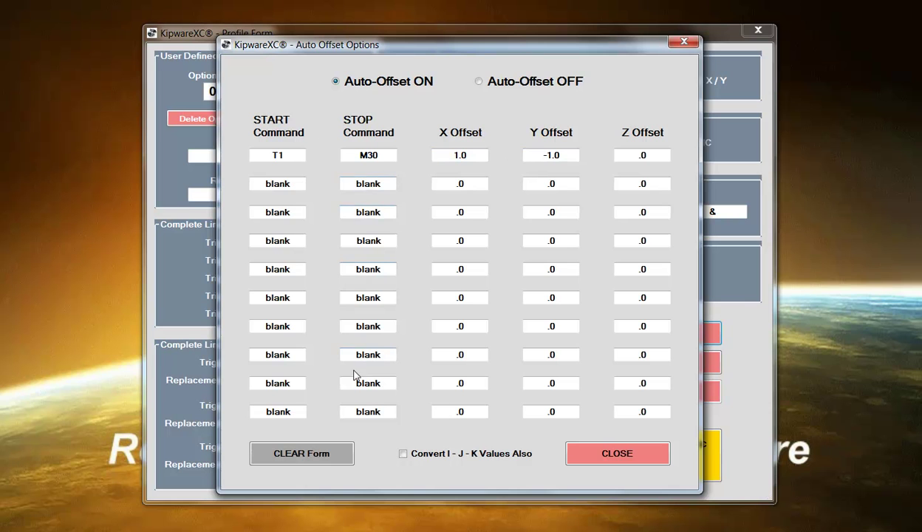
pyautogui.doubleClick(288, 154)
pyautogui.moveTo(392, 156); pyautogui.dragTo(368, 157)
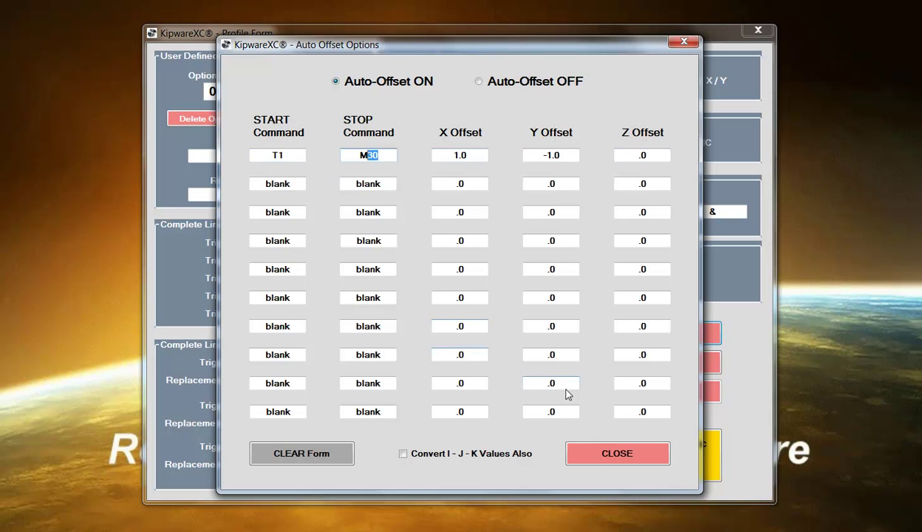
pyautogui.click(588, 455)
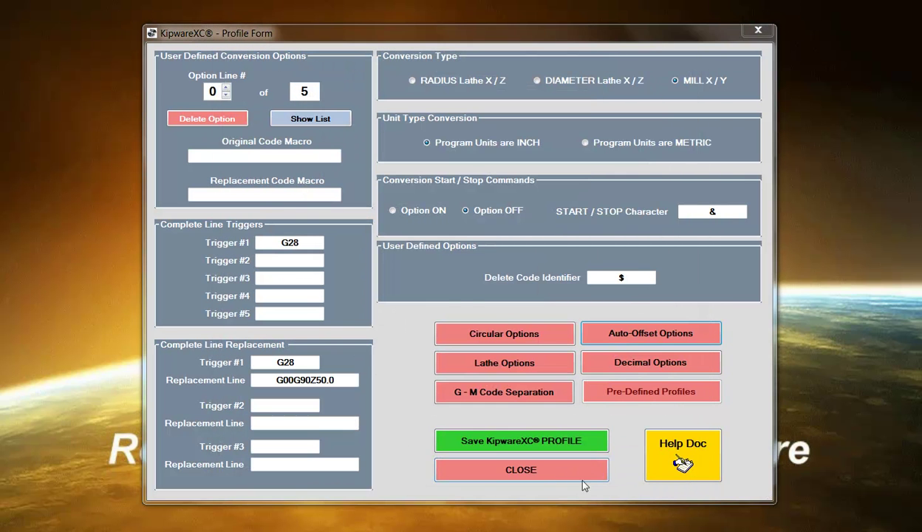
pyautogui.click(569, 468)
# Accept the profile changes and load New_Secondary_Profile.xc as the secondary profile.
pyautogui.click(526, 335)
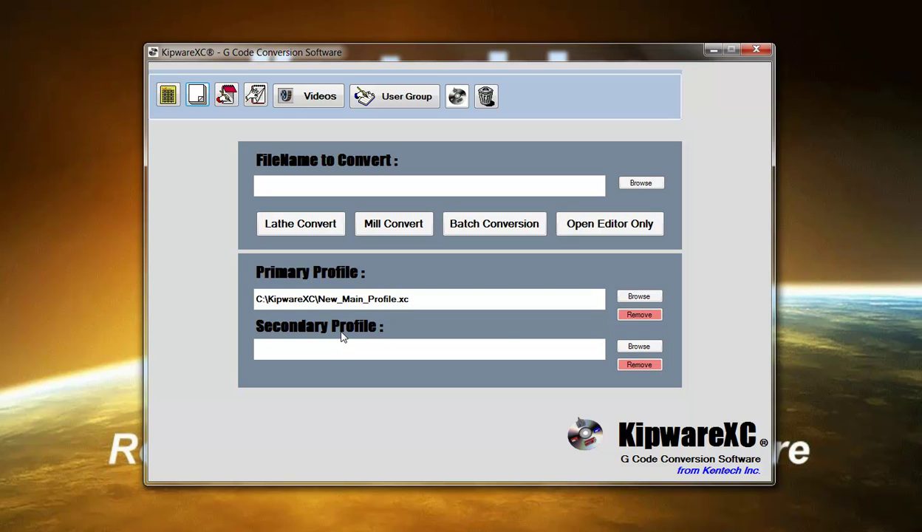
pyautogui.click(638, 345)
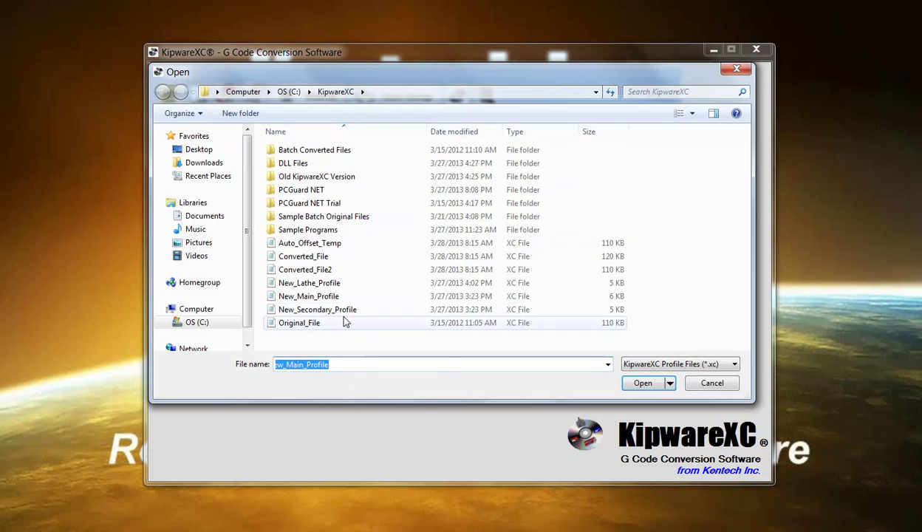
pyautogui.doubleClick(339, 309)
pyautogui.click(579, 315)
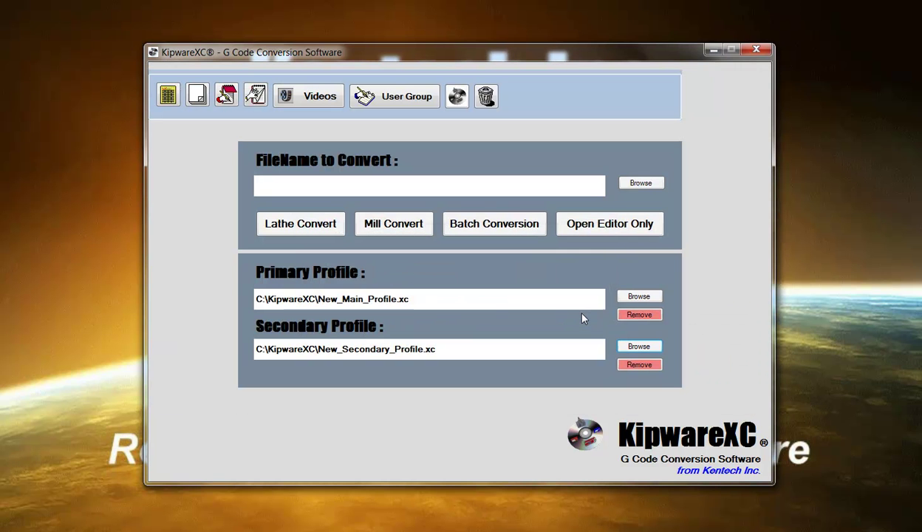
# Choose Sample Programs\1-Test.tap as the program to convert.
pyautogui.click(640, 183)
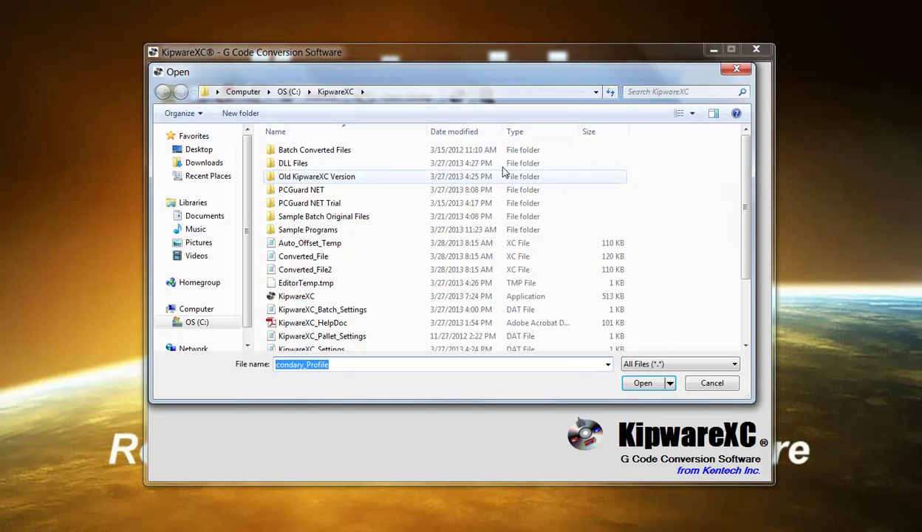
pyautogui.doubleClick(306, 230)
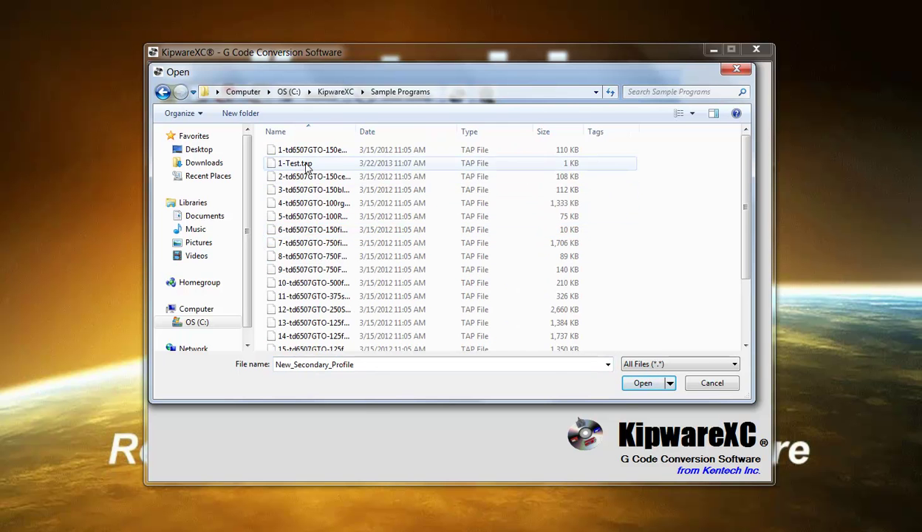
pyautogui.doubleClick(305, 164)
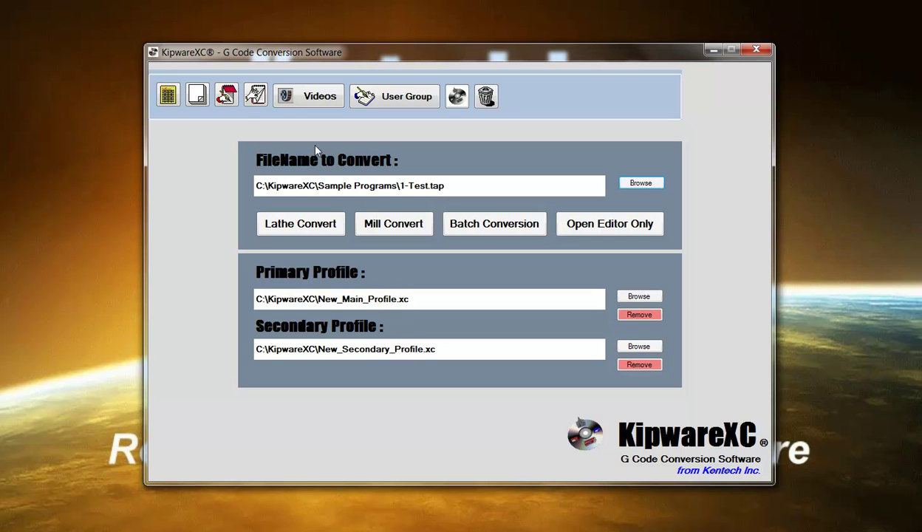
pyautogui.click(253, 98)
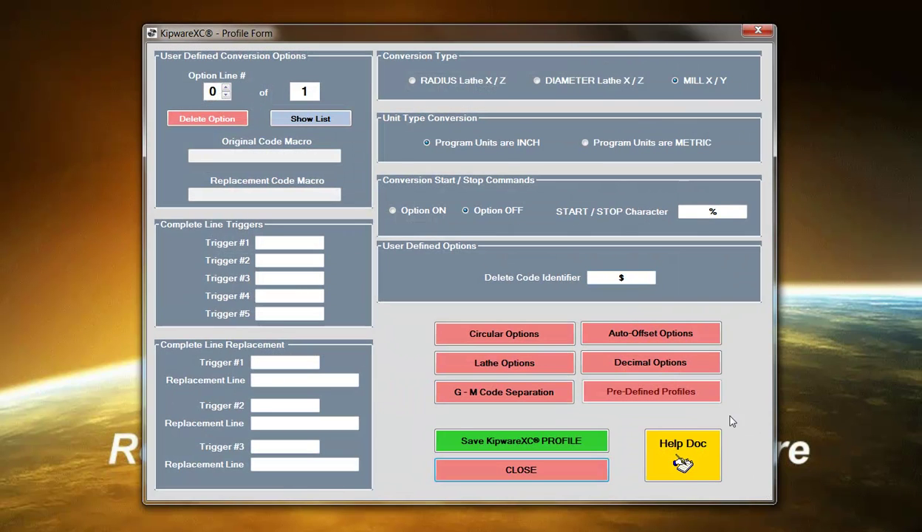
pyautogui.click(691, 361)
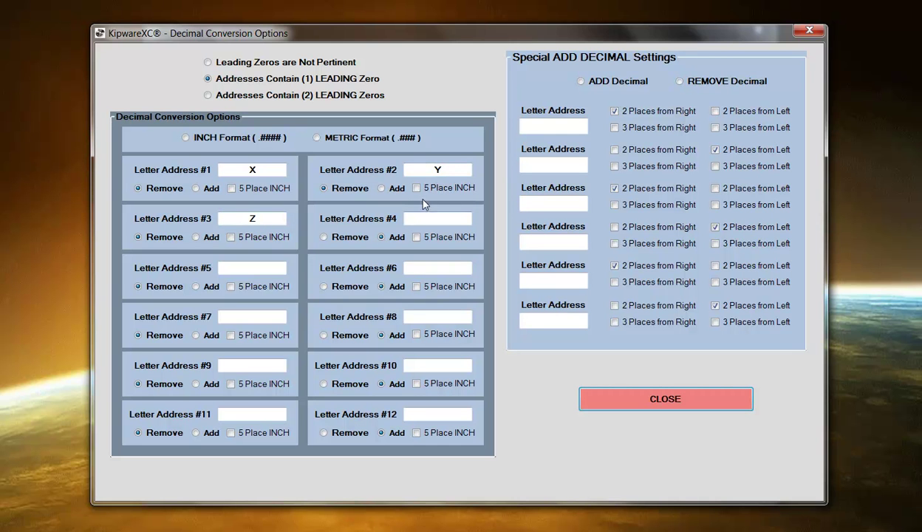
pyautogui.click(627, 406)
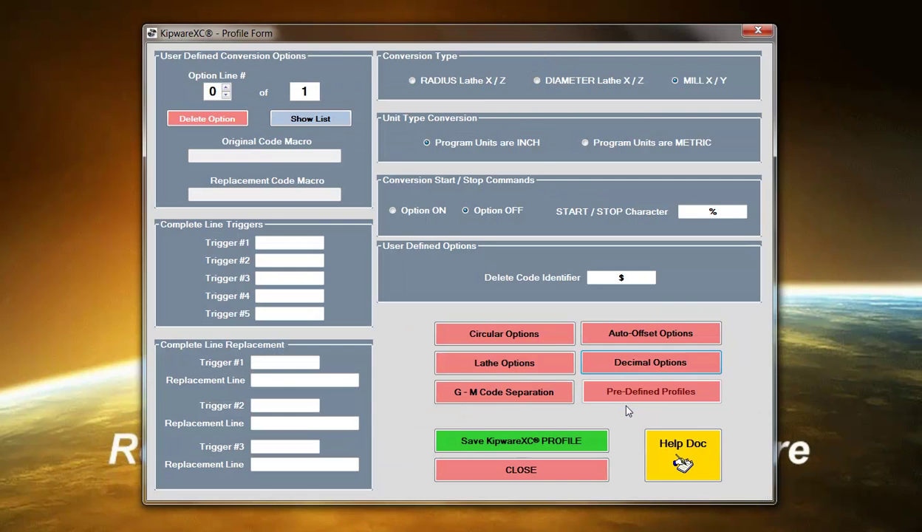
pyautogui.click(757, 30)
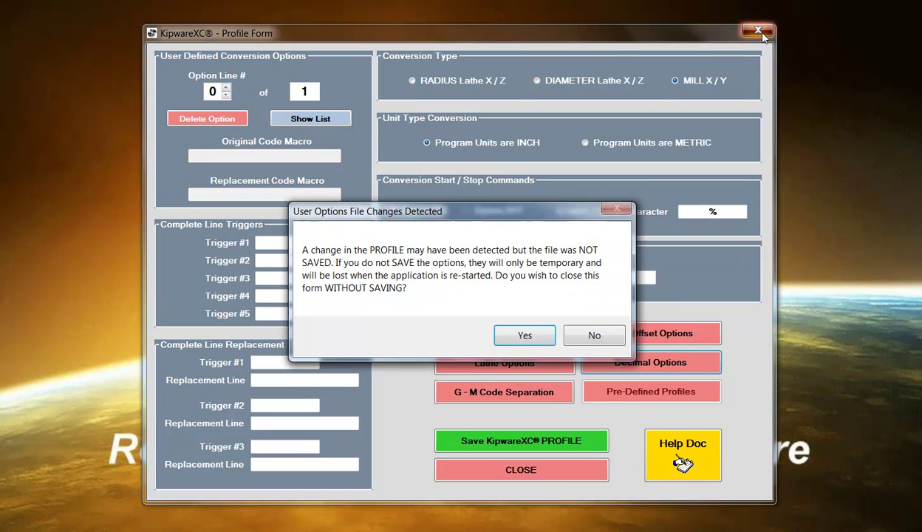
pyautogui.click(528, 333)
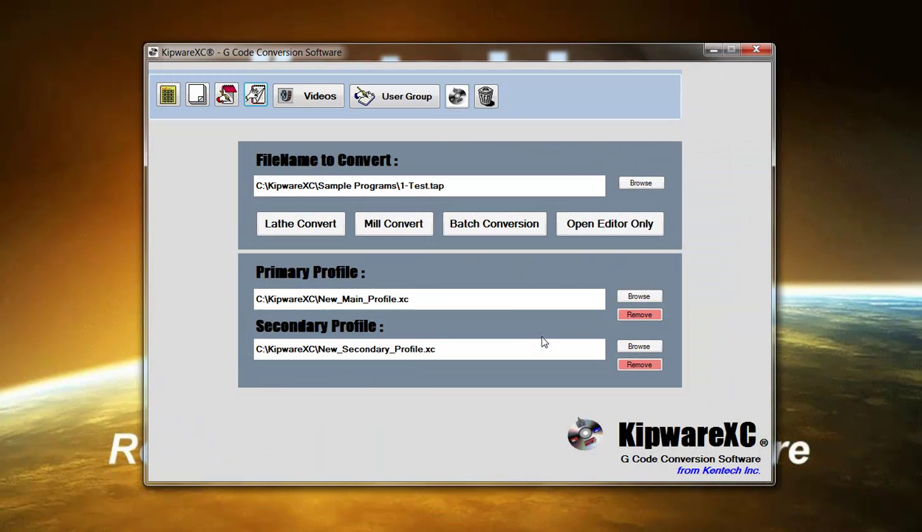
pyautogui.click(467, 230)
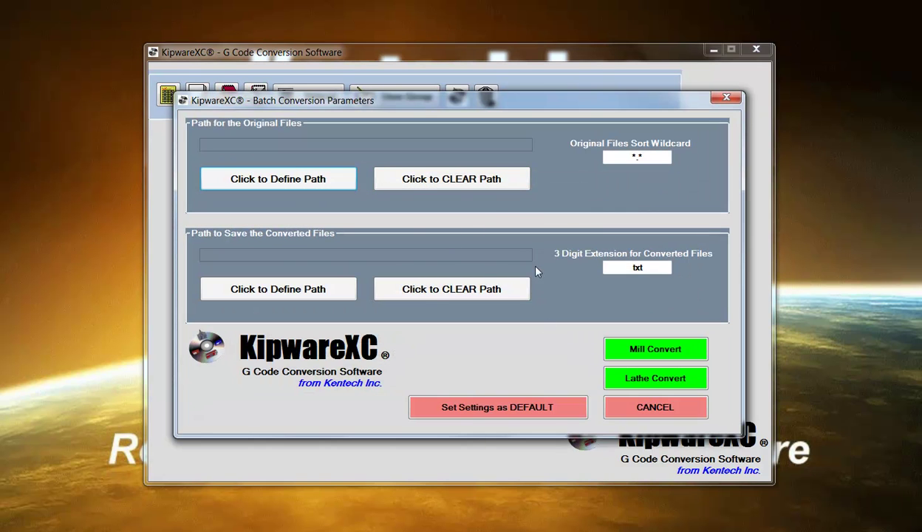
pyautogui.doubleClick(637, 157)
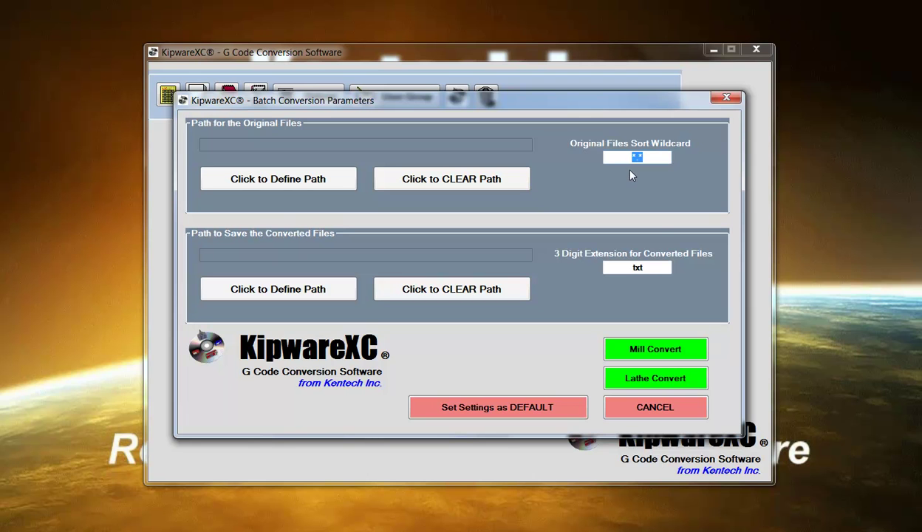
pyautogui.doubleClick(637, 268)
pyautogui.click(624, 407)
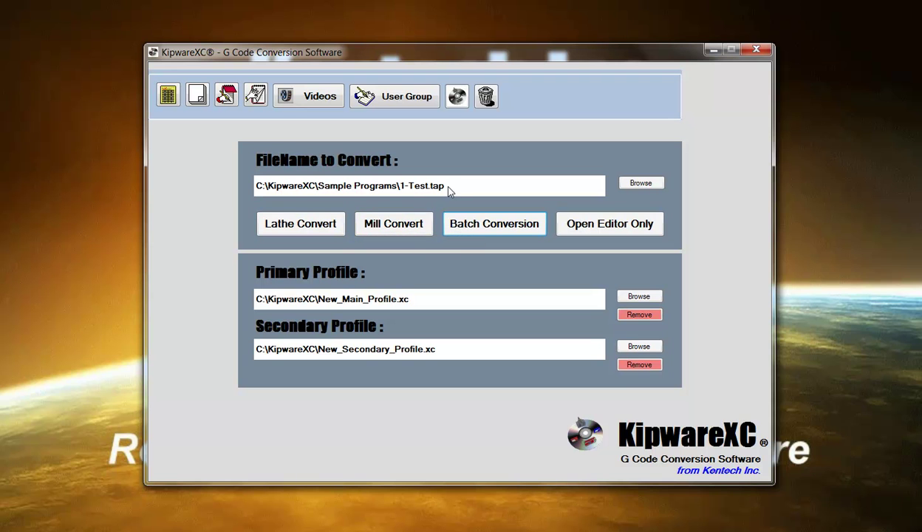
pyautogui.click(608, 224)
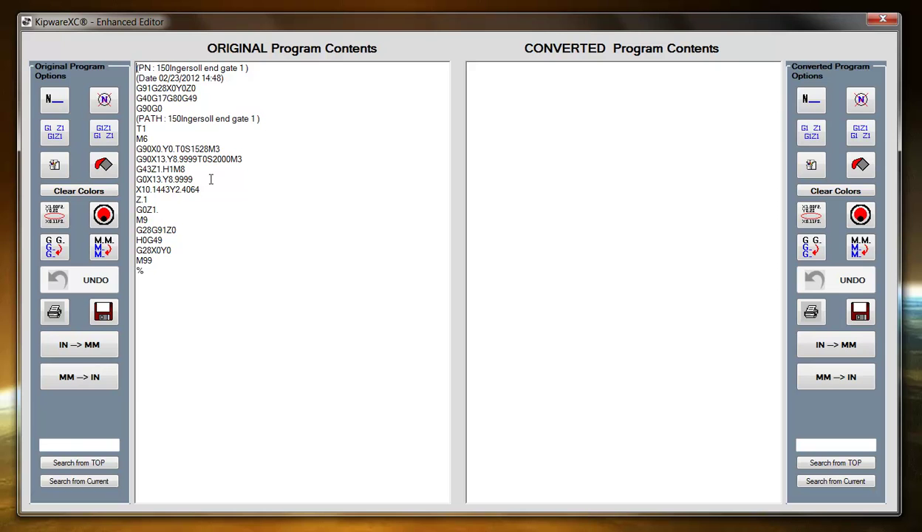
pyautogui.moveTo(205, 178); pyautogui.dragTo(169, 207)
pyautogui.moveTo(169, 169); pyautogui.dragTo(137, 148)
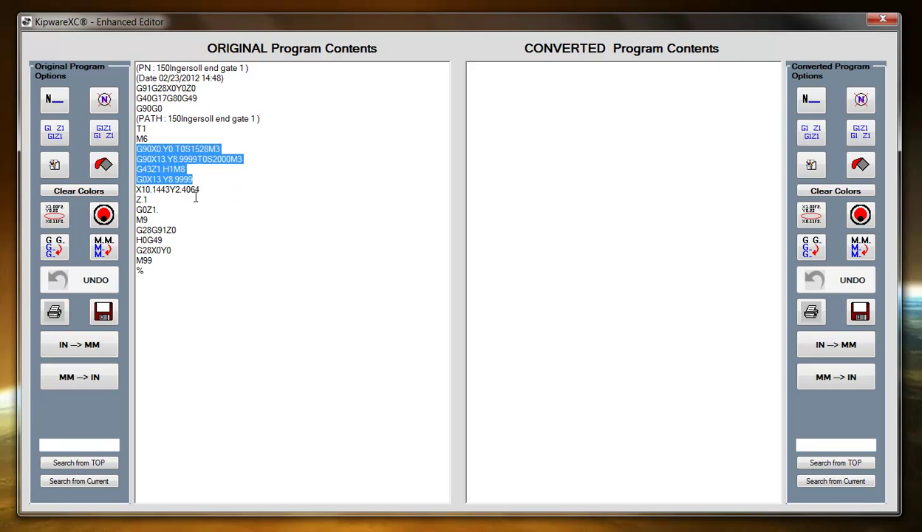
pyautogui.click(881, 22)
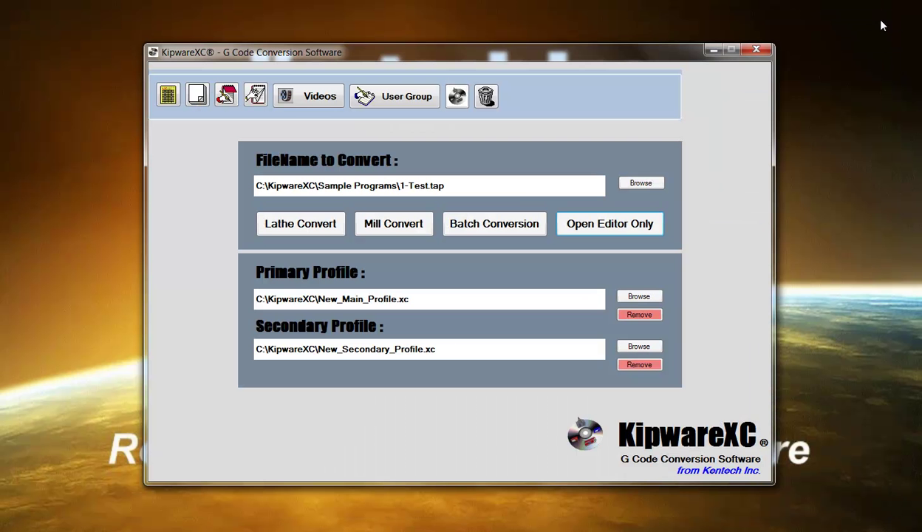
# Mill-convert 1-Test.tap past the TRUST but VERIFY warning and show the letter-address colour palette.
pyautogui.click(395, 231)
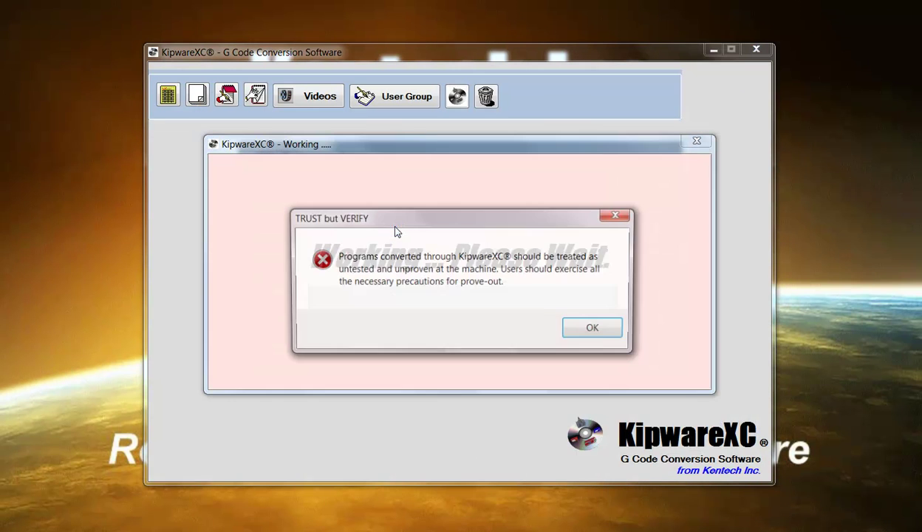
pyautogui.click(597, 330)
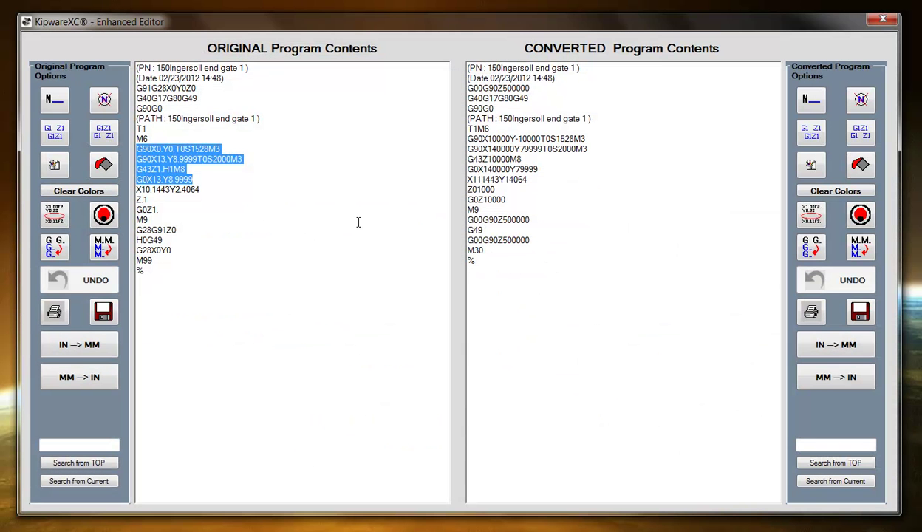
pyautogui.click(230, 150)
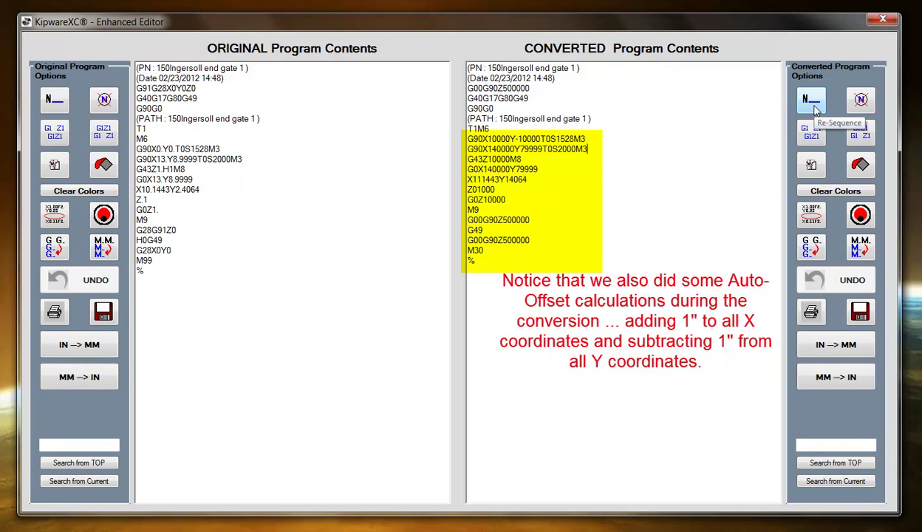
pyautogui.click(810, 165)
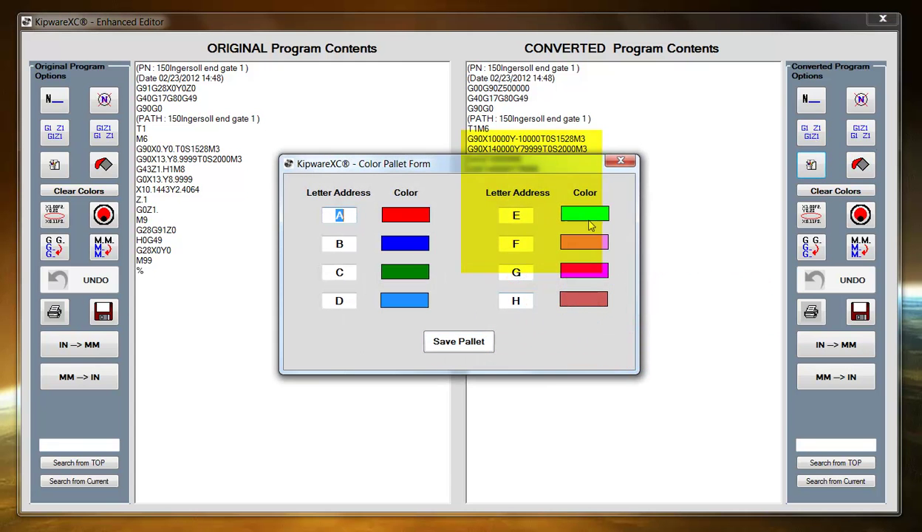
# Close the colour palette, colour the converted lines from G00G90Z500000 down, and show Override Settings.
pyautogui.click(620, 161)
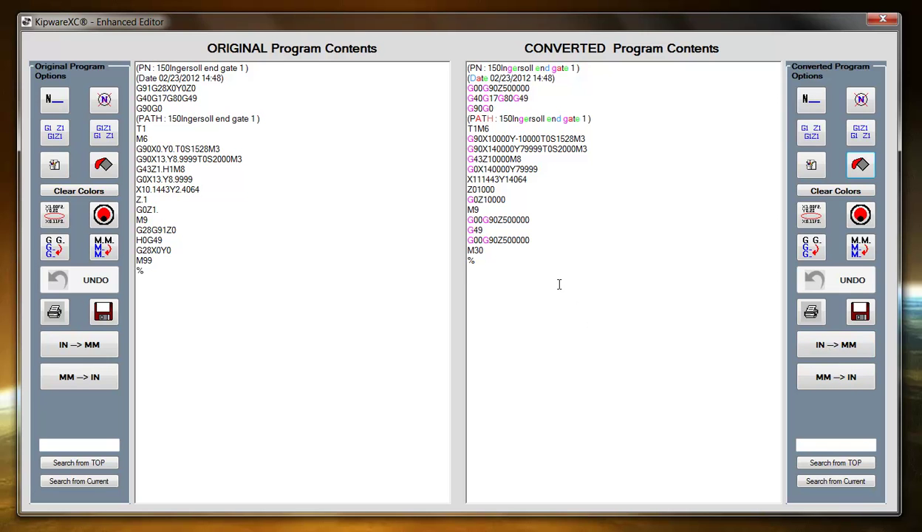
pyautogui.moveTo(542, 274); pyautogui.dragTo(539, 190)
pyautogui.click(551, 196)
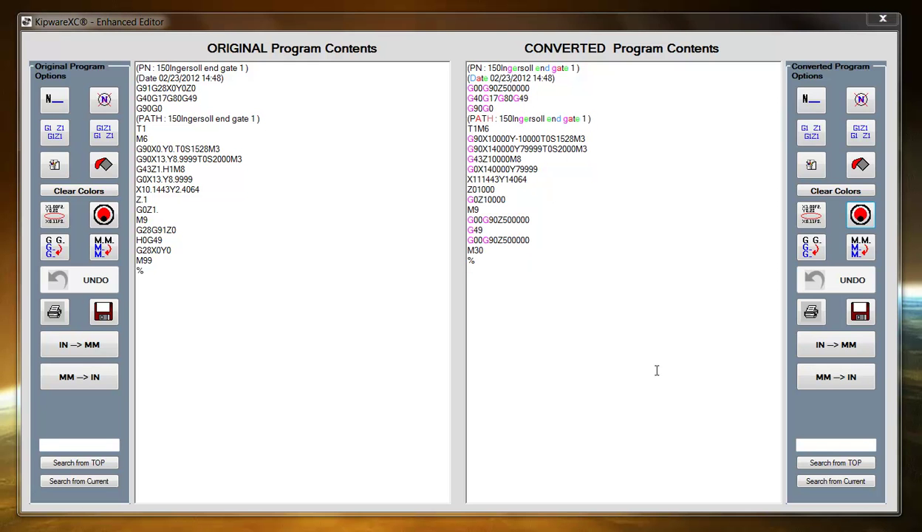
pyautogui.click(860, 218)
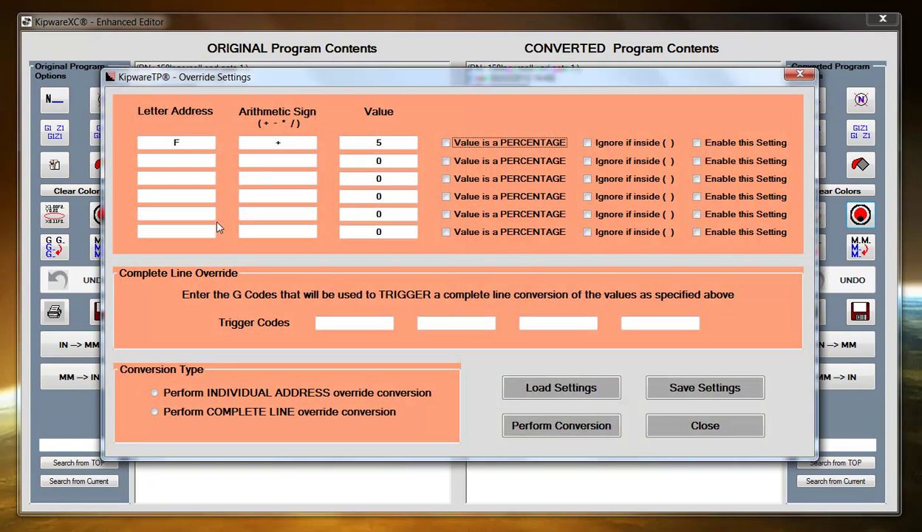
# Inspect the first override value (add 5 to F) and close Override Settings unchanged.
pyautogui.click(365, 140)
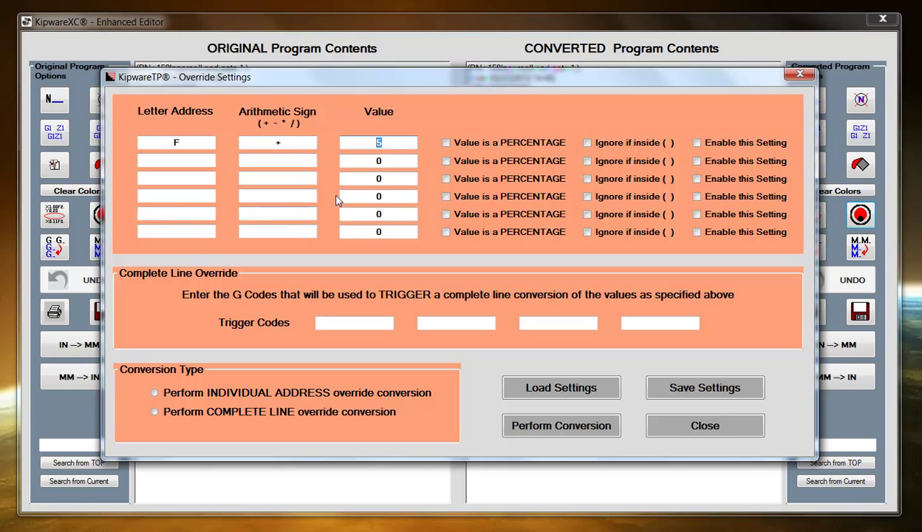
pyautogui.click(386, 143)
pyautogui.click(700, 427)
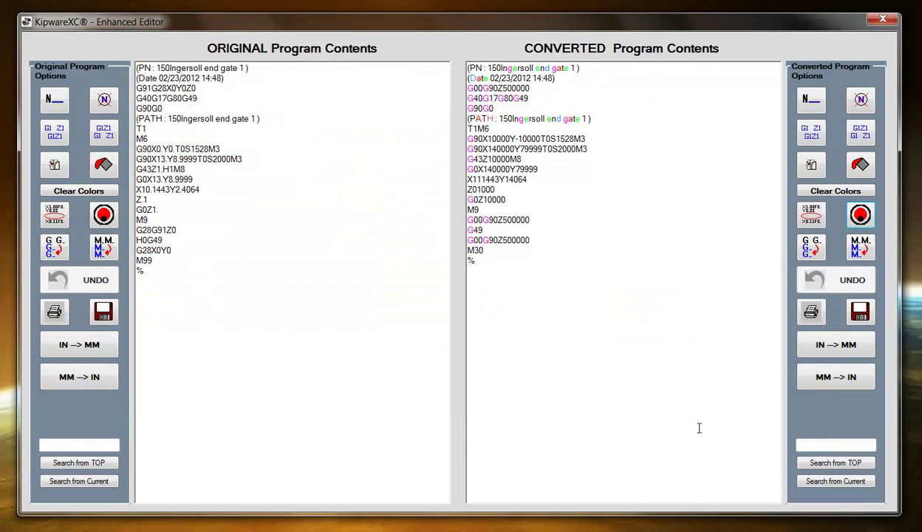